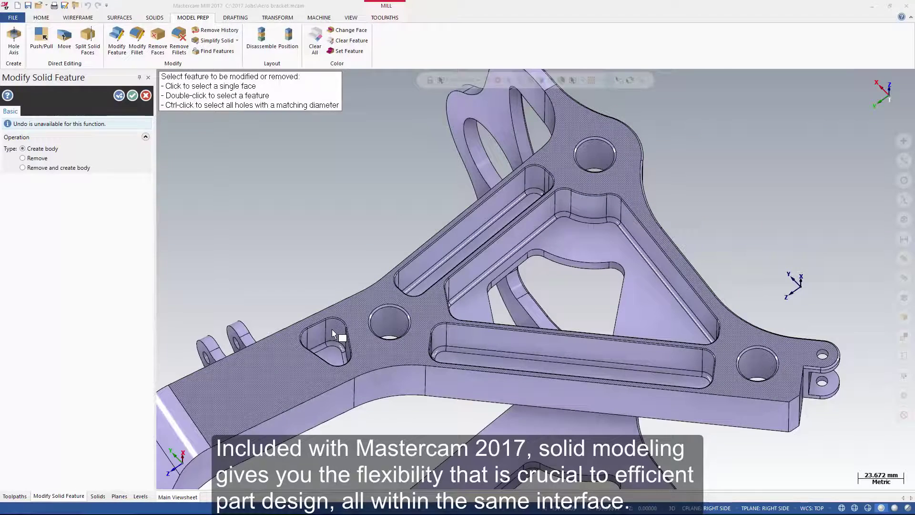
# - Create new bodies from the triangular pocket and the round hole beside it
pyautogui.doubleClick(332, 329)
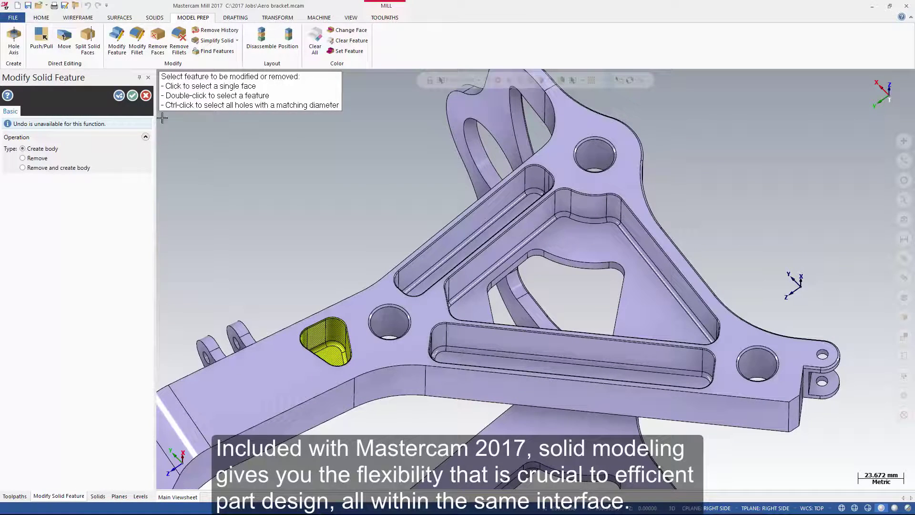
pyautogui.click(119, 96)
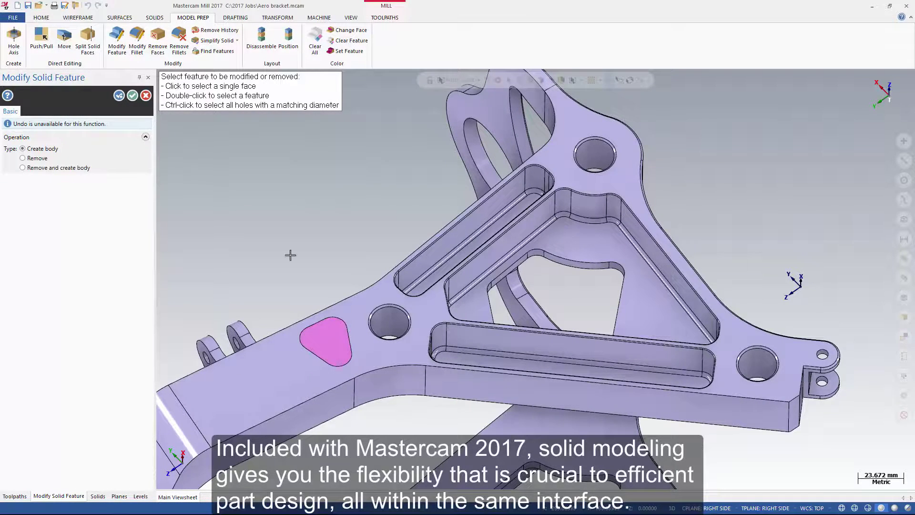
pyautogui.doubleClick(394, 317)
pyautogui.click(119, 96)
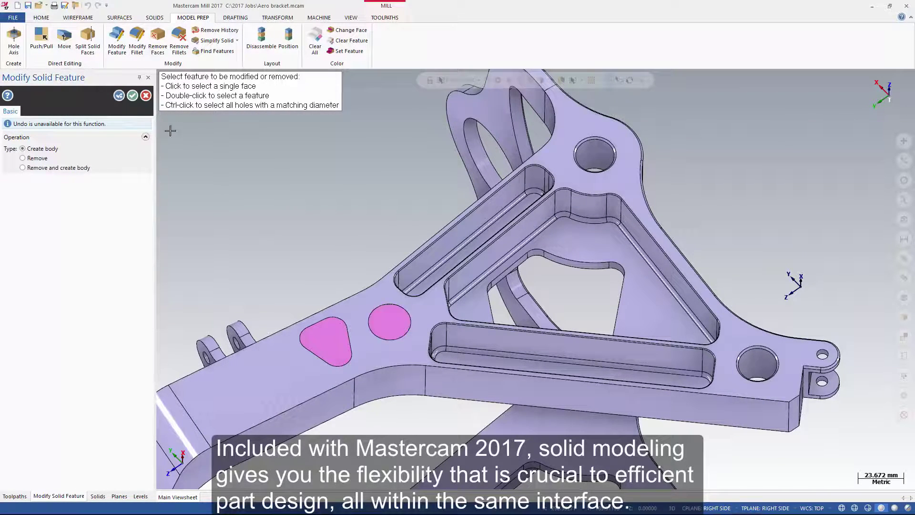
# - Create bodies from both the upper and lower long slot pockets together
pyautogui.doubleClick(436, 263)
pyautogui.doubleClick(468, 357)
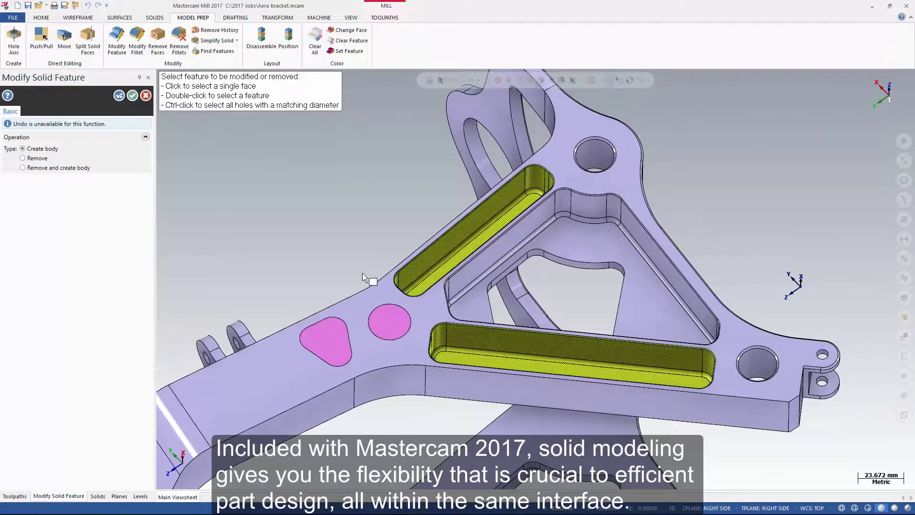
pyautogui.click(119, 95)
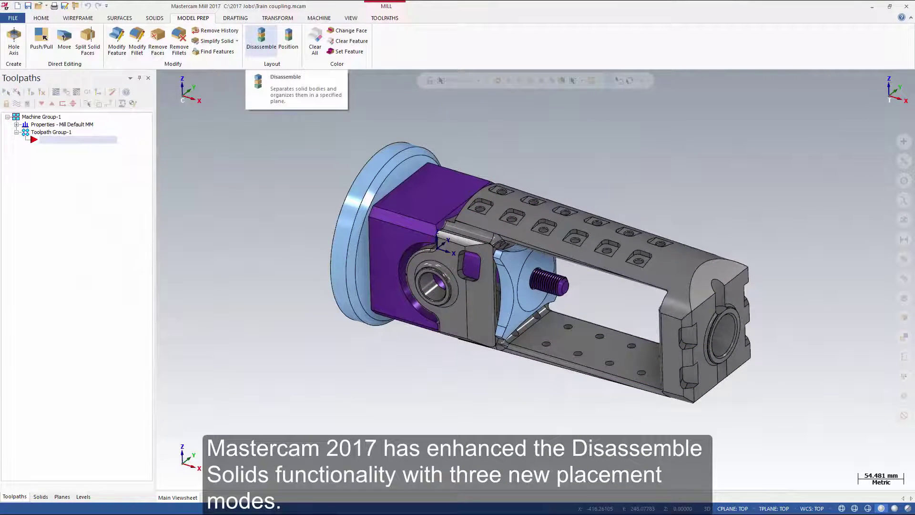
# - Launch Disassemble, defaulting to automatic placement along Y+ with 50 spacing
pyautogui.click(262, 39)
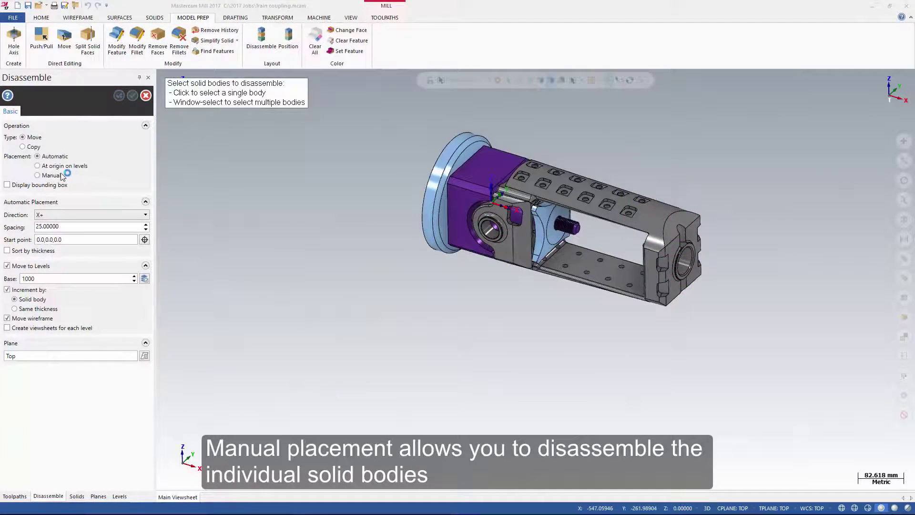
# - Switch to Manual placement and place the flange, purple block and housing around the assembly
pyautogui.click(61, 175)
pyautogui.click(435, 211)
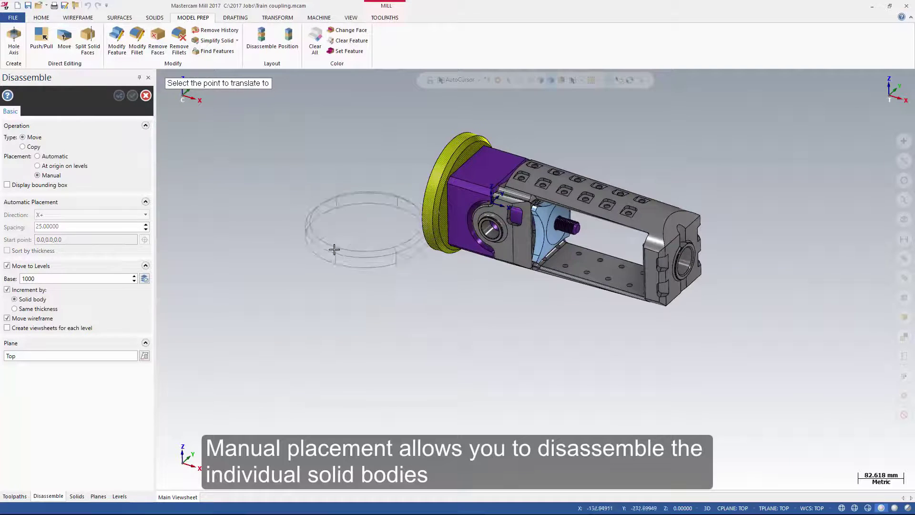
pyautogui.click(323, 317)
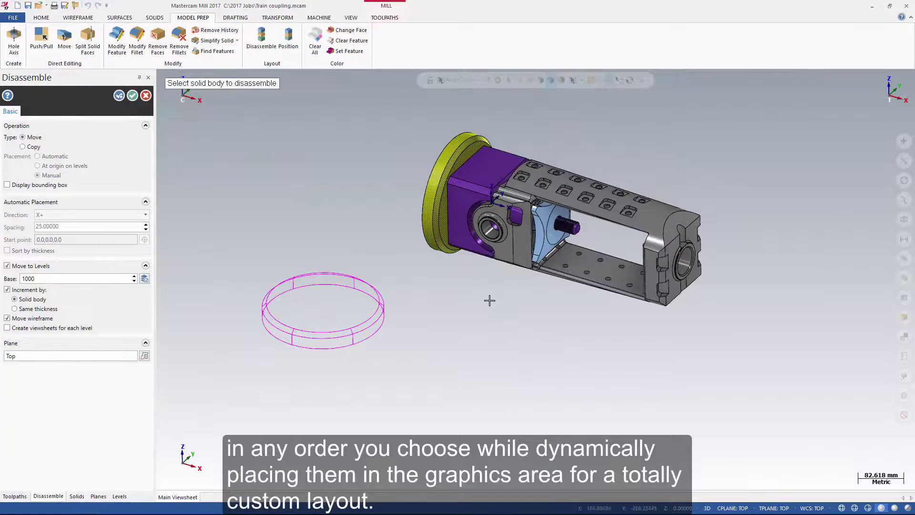
pyautogui.click(472, 232)
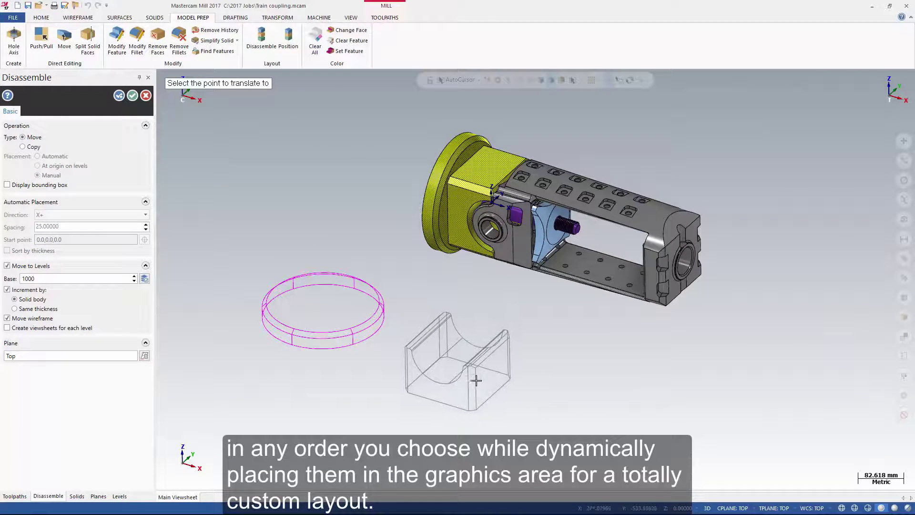
pyautogui.click(459, 369)
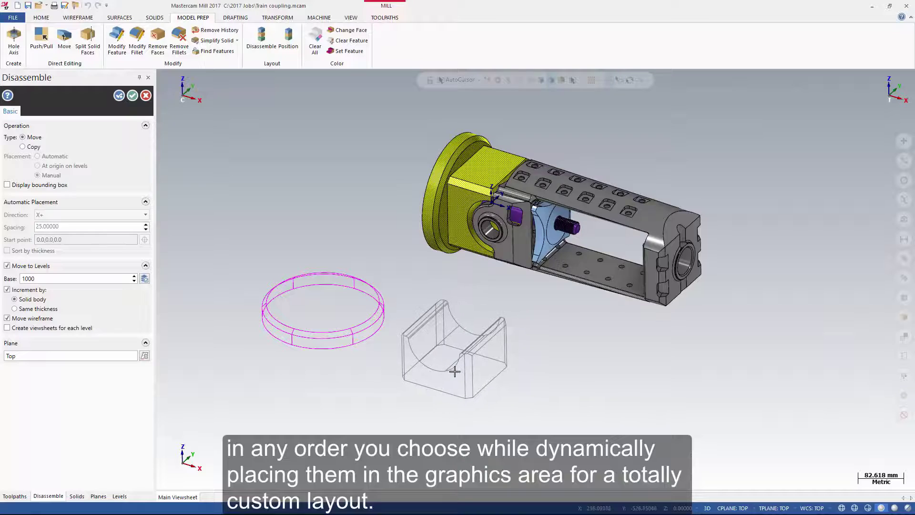
pyautogui.click(592, 271)
pyautogui.click(662, 408)
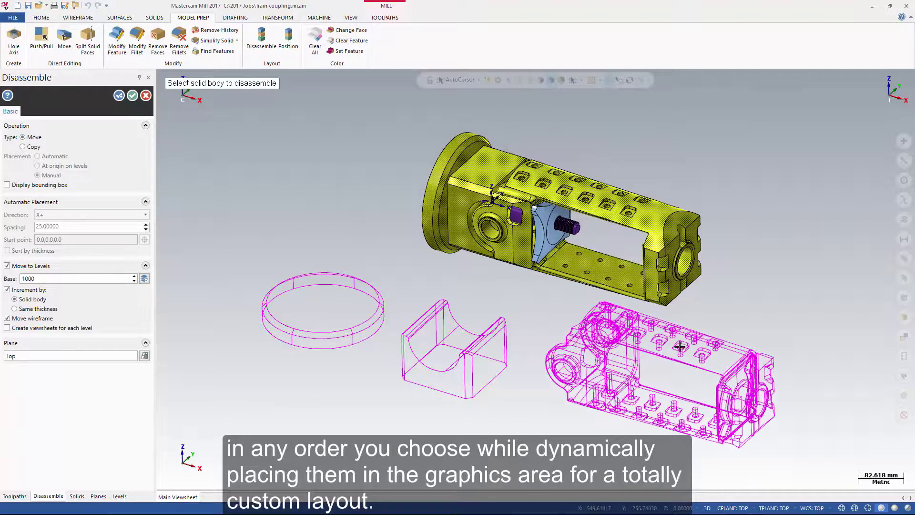
# - Place the bolt upright left of the housing and the blue centre piece below it
pyautogui.click(564, 220)
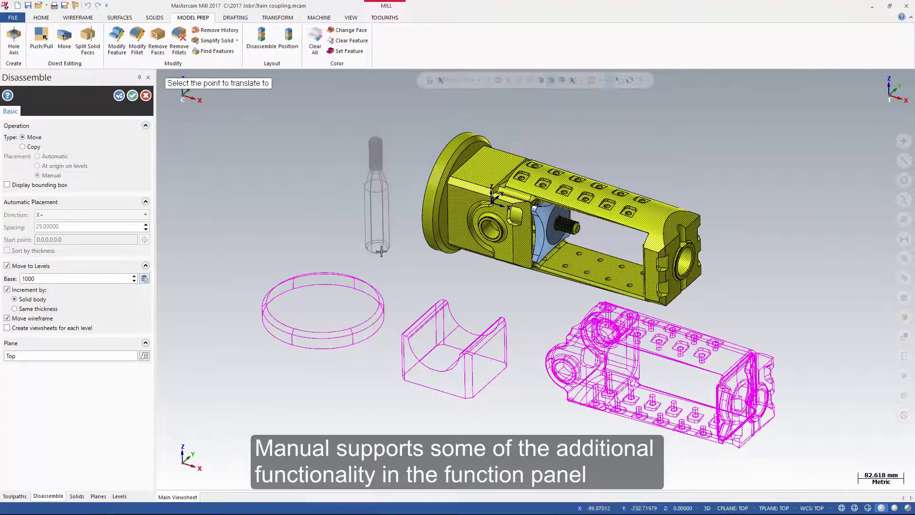
pyautogui.click(389, 260)
pyautogui.click(543, 244)
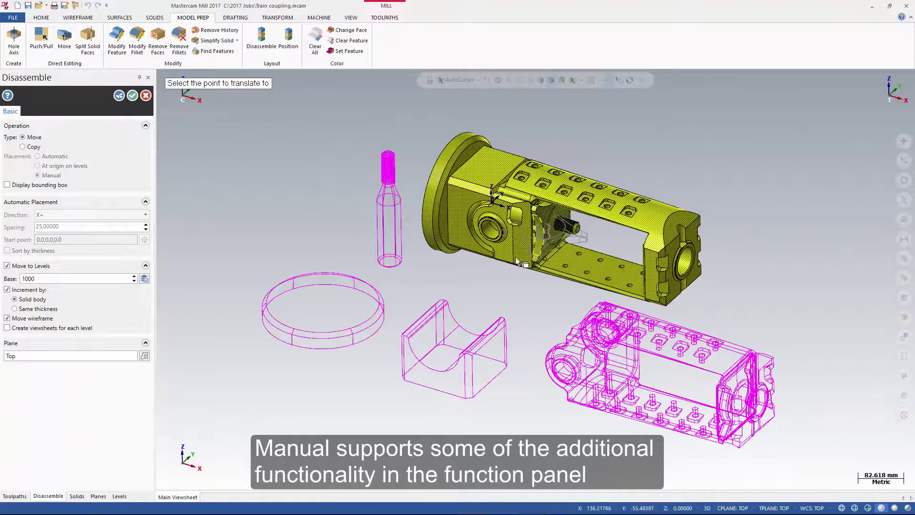
pyautogui.click(491, 294)
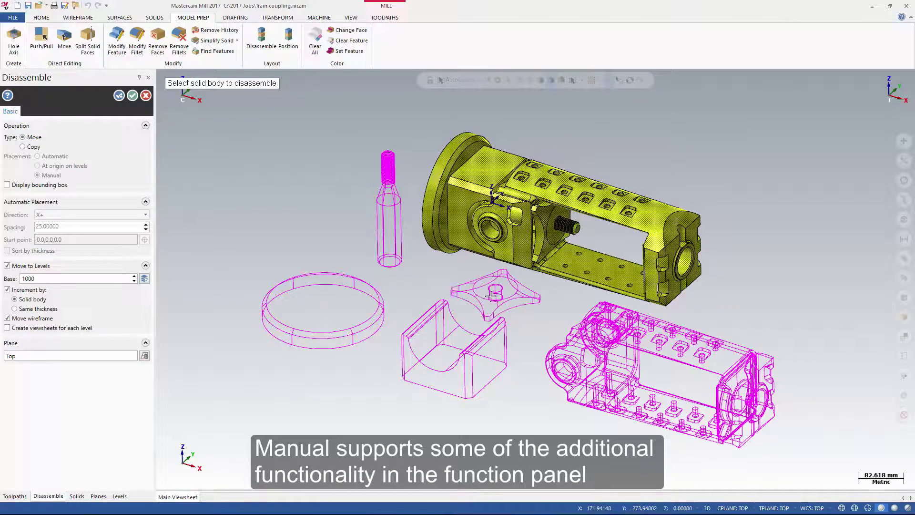
pyautogui.moveTo(289, 208)
pyautogui.mouseDown(button='middle')
pyautogui.moveTo(292, 243)
pyautogui.moveTo(286, 208)
pyautogui.moveTo(294, 200)
pyautogui.moveTo(292, 215)
pyautogui.mouseUp(button='middle')
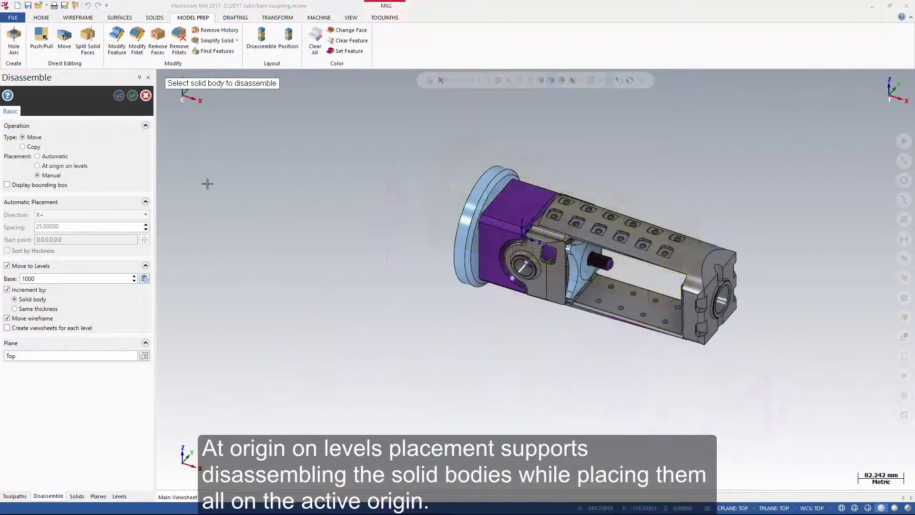
# - Set placement to At origin on levels and window-select every coupling body
pyautogui.click(47, 166)
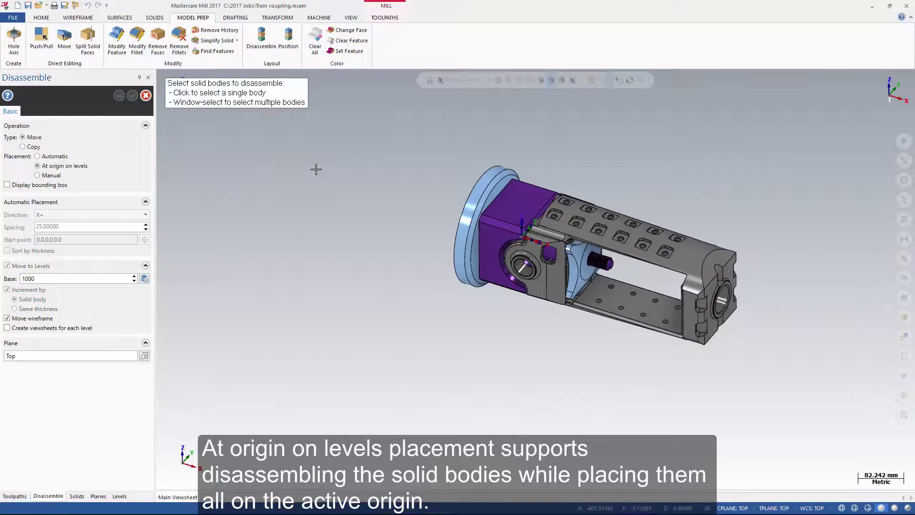
pyautogui.moveTo(437, 181); pyautogui.dragTo(764, 396)
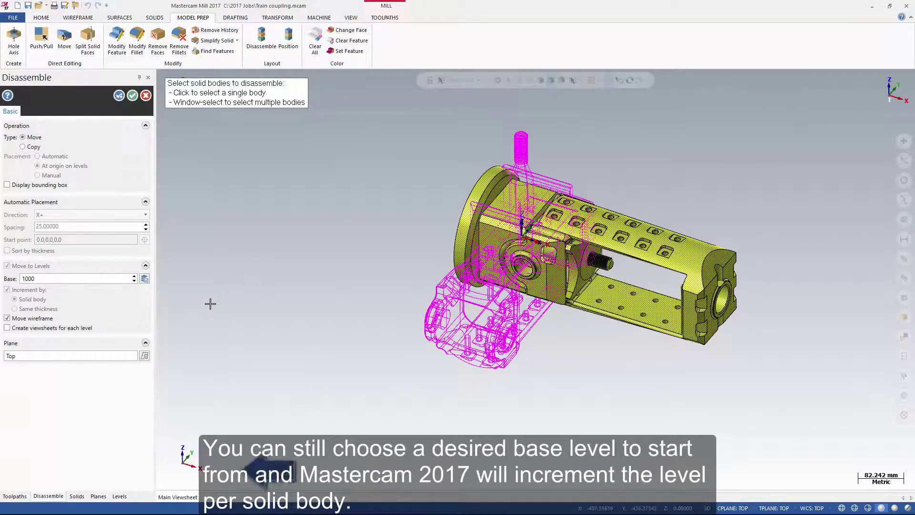
pyautogui.moveTo(210, 303)
pyautogui.mouseDown(button='middle')
pyautogui.moveTo(249, 284)
pyautogui.moveTo(386, 287)
pyautogui.moveTo(266, 277)
pyautogui.moveTo(193, 298)
pyautogui.mouseUp(button='middle')
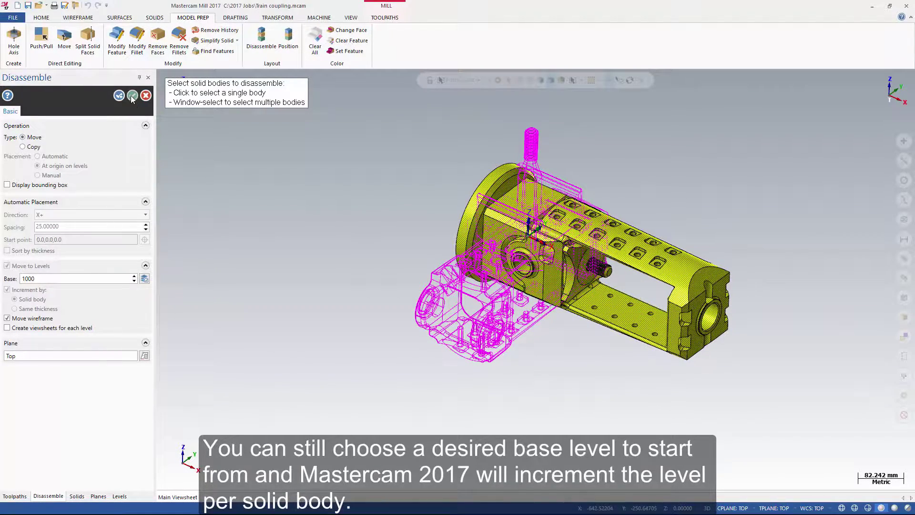
# - Hide levels 1000, 1001, 1002, 1003 and 1004 in the Levels list
pyautogui.click(83, 496)
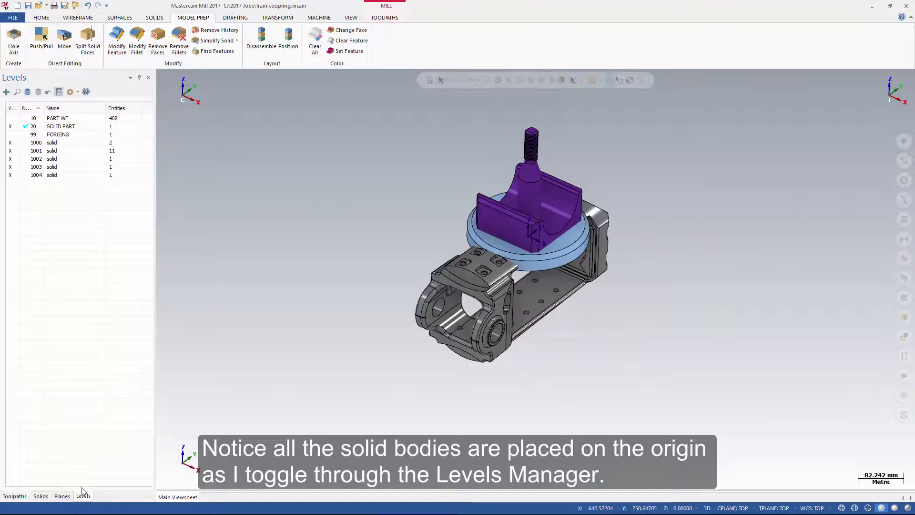
pyautogui.click(10, 142)
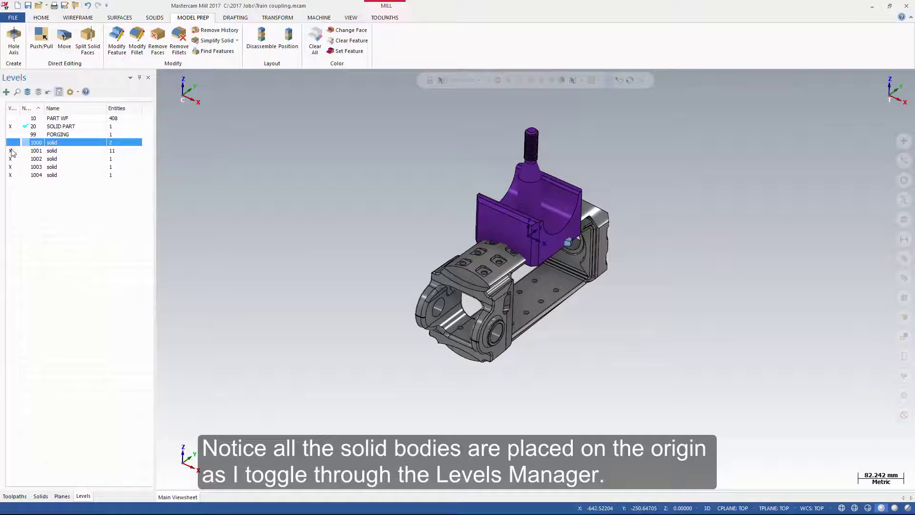
pyautogui.click(11, 151)
pyautogui.click(11, 158)
pyautogui.click(10, 167)
pyautogui.click(11, 175)
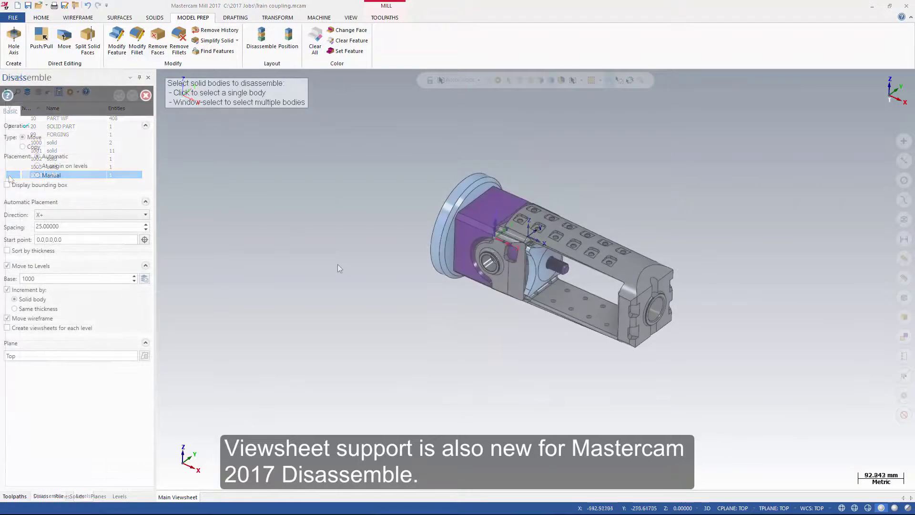
# - Disassemble all bodies with one viewsheet per level and view the first solid
pyautogui.moveTo(368, 147); pyautogui.dragTo(721, 390)
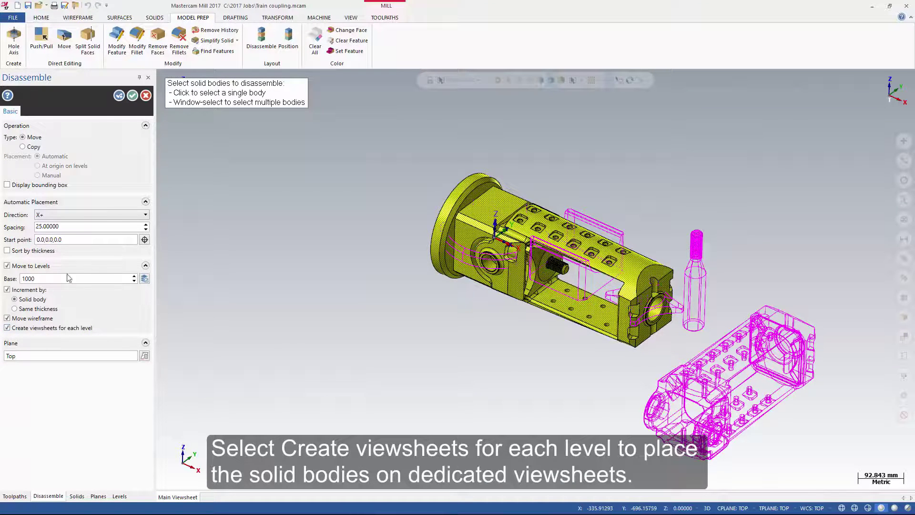
pyautogui.click(132, 96)
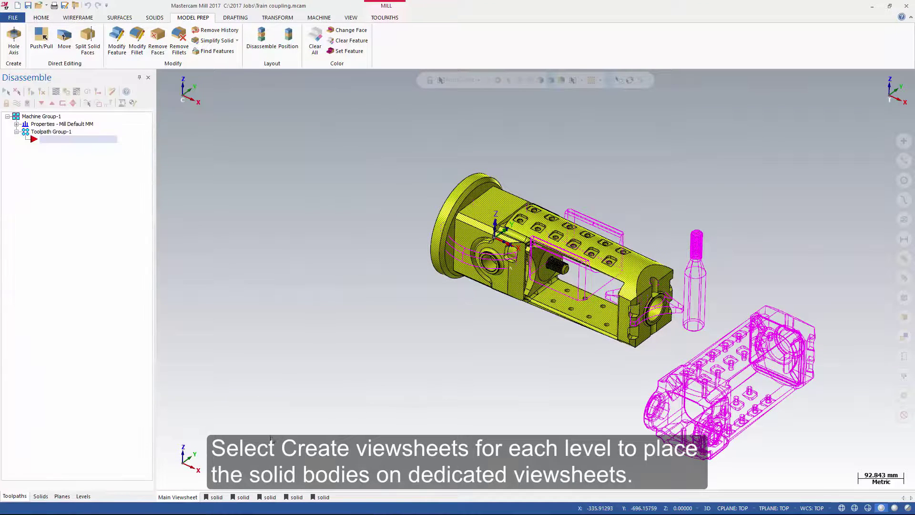
pyautogui.click(216, 497)
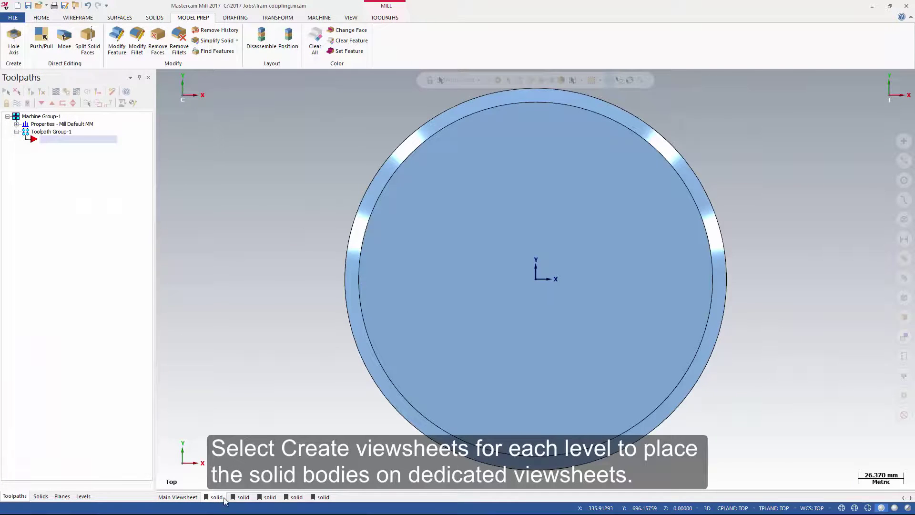
# - Review the second solid, four-lobed part, purple disc and grey bracket viewsheets
pyautogui.click(243, 498)
pyautogui.click(270, 497)
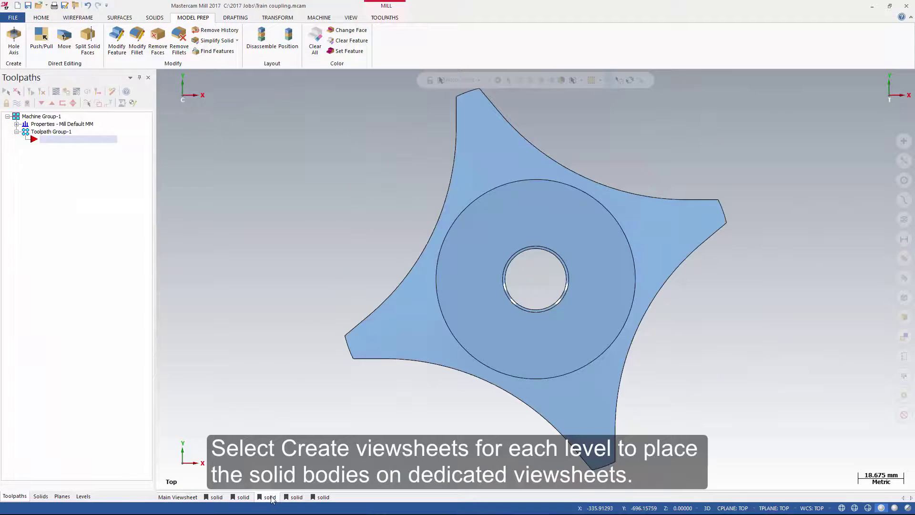
pyautogui.click(296, 498)
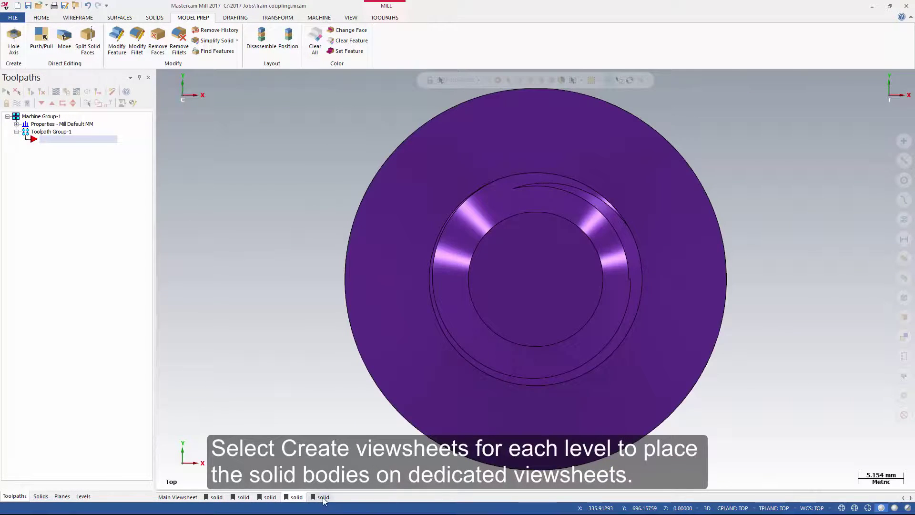
pyautogui.click(323, 498)
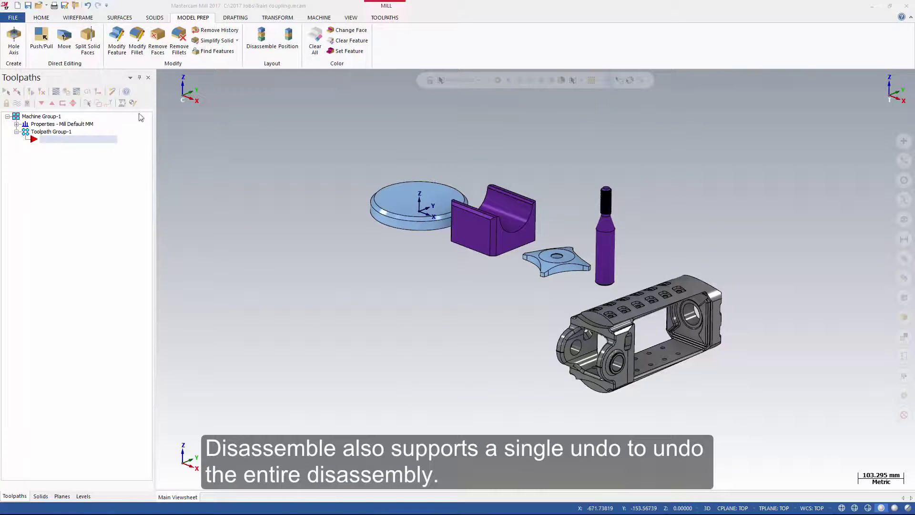
# - Undo the entire disassembly and confirm removing the disassembled geometry
pyautogui.click(88, 9)
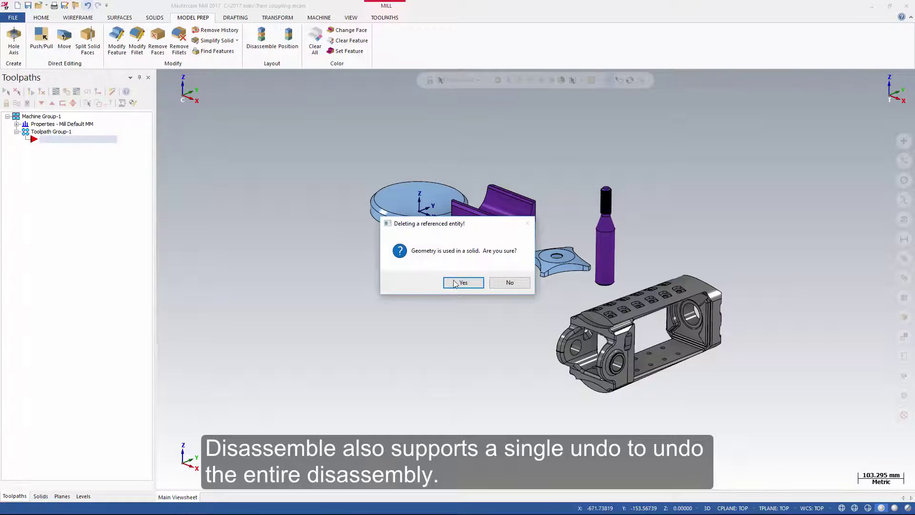
pyautogui.click(463, 283)
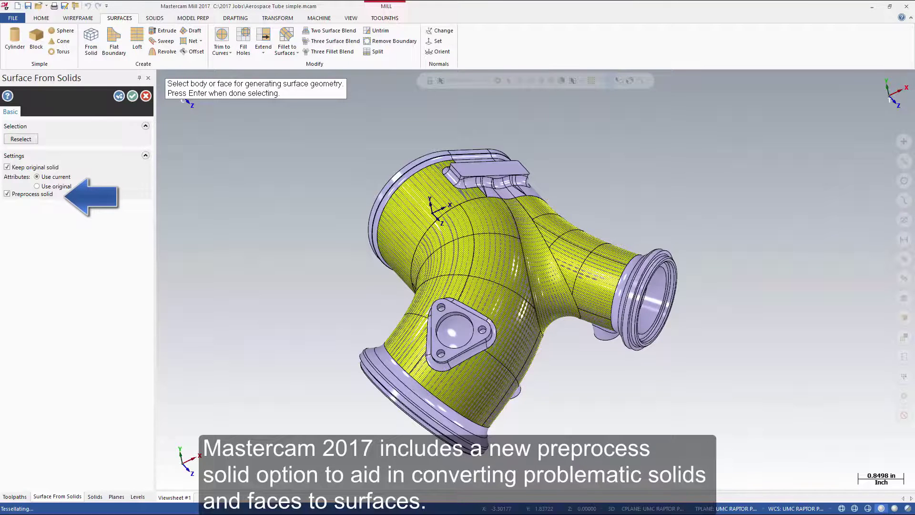
# - Convert the aerospace tube solid to surfaces with Preprocess solid enabled
pyautogui.press('Return')
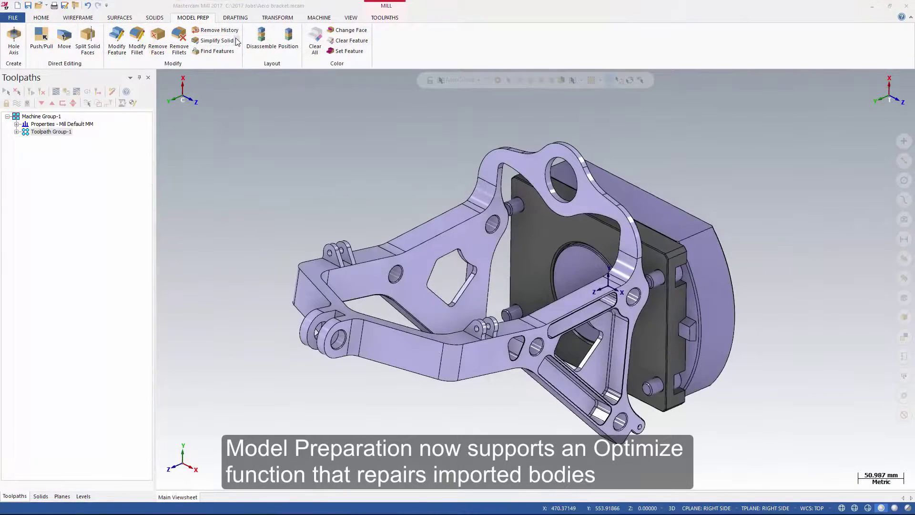
# - Run Optimize on the imported bracket body, making 437 optimizations, and close the summary
pyautogui.click(237, 41)
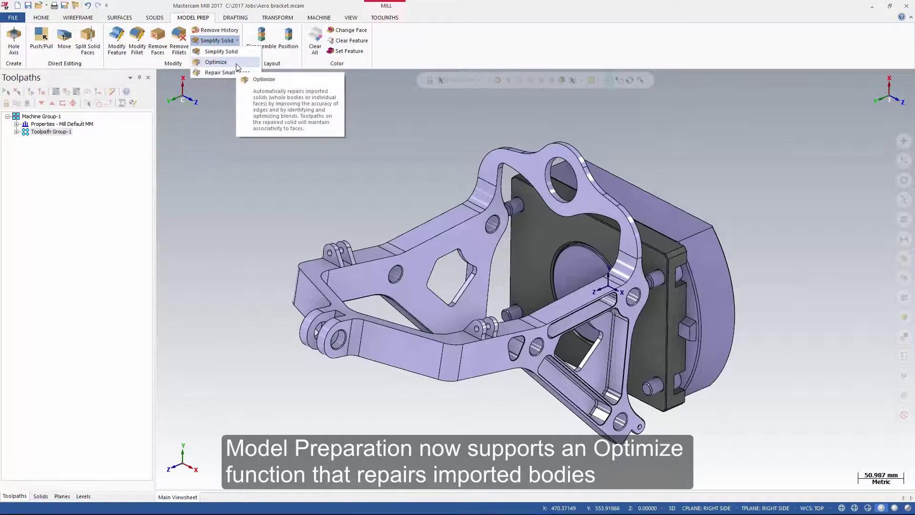
pyautogui.click(237, 66)
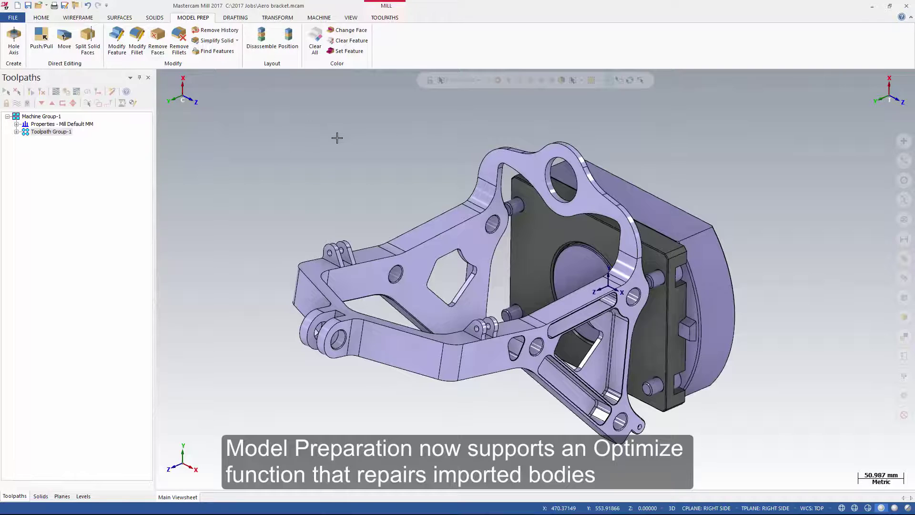
pyautogui.click(431, 231)
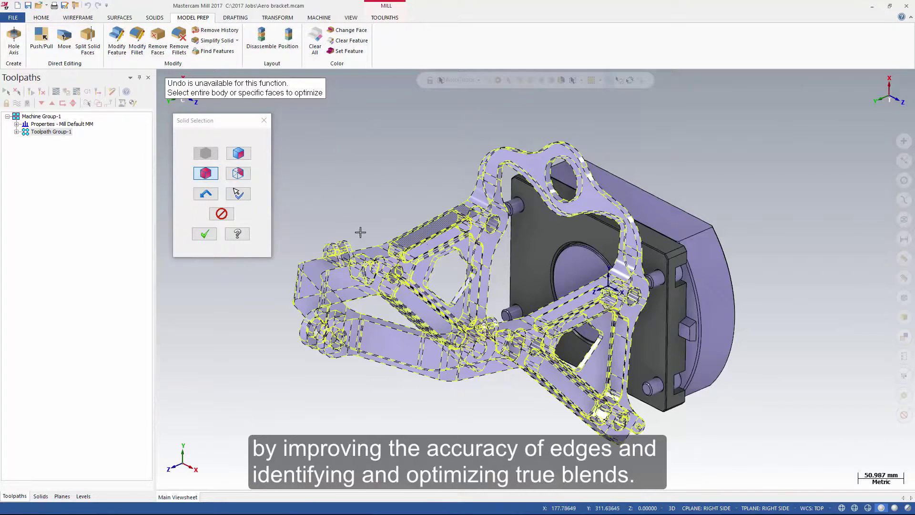
pyautogui.click(205, 235)
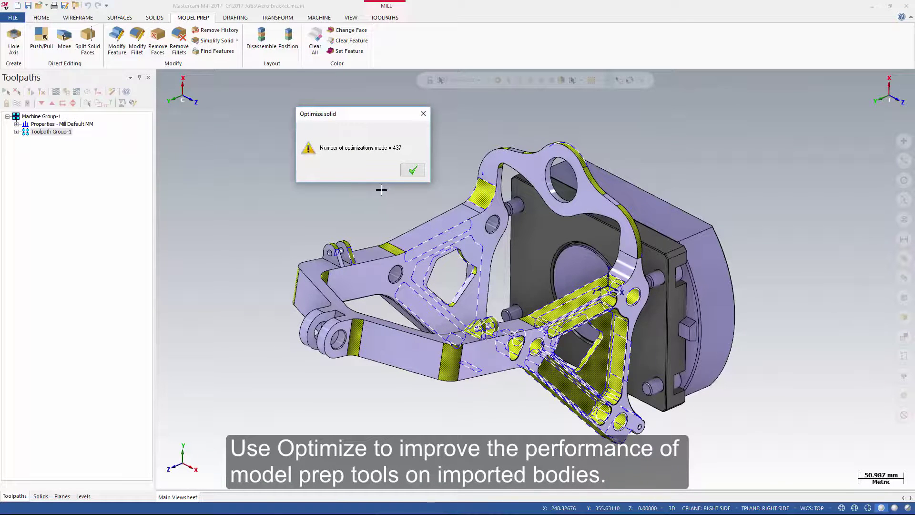
pyautogui.click(412, 171)
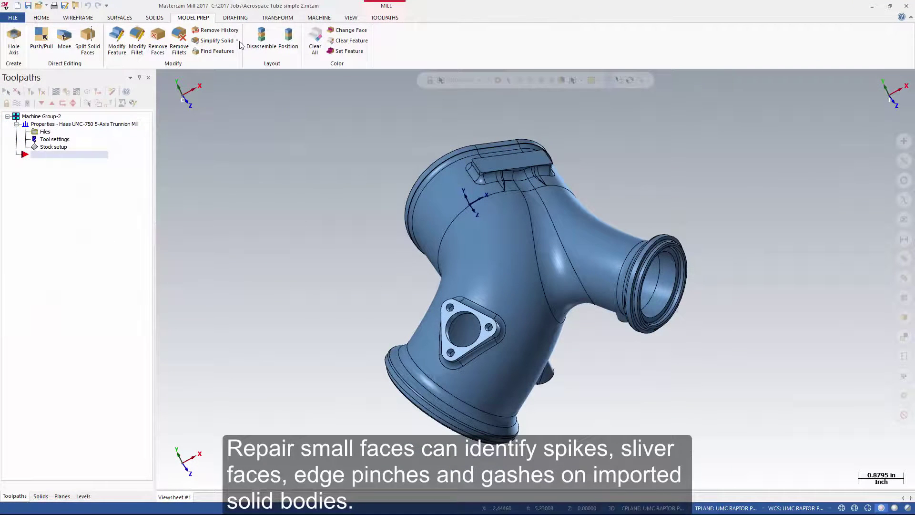
# - Run Repair Small Faces on the tube and step through the flagged faces
pyautogui.click(237, 41)
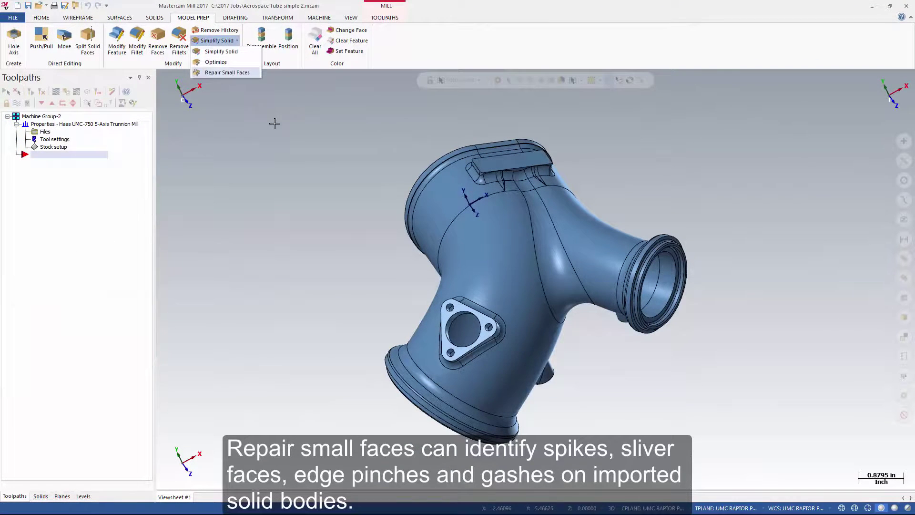
pyautogui.click(227, 73)
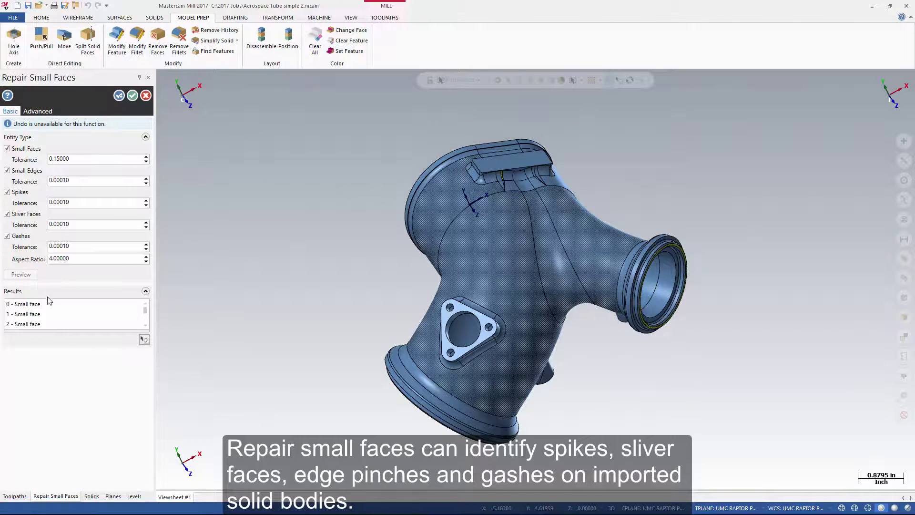
pyautogui.click(43, 304)
pyautogui.click(32, 315)
# - Zoom in on the third and second flagged small faces, then finish the repair
pyautogui.click(131, 324)
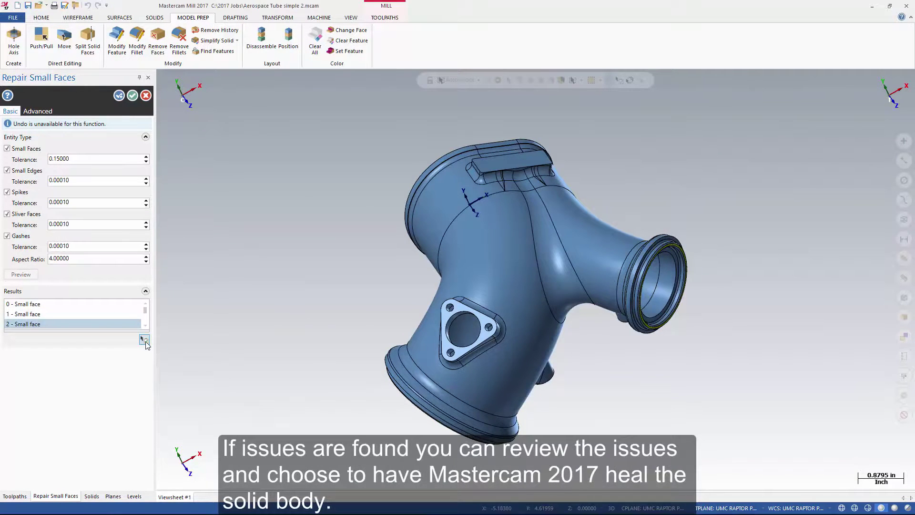
pyautogui.click(145, 341)
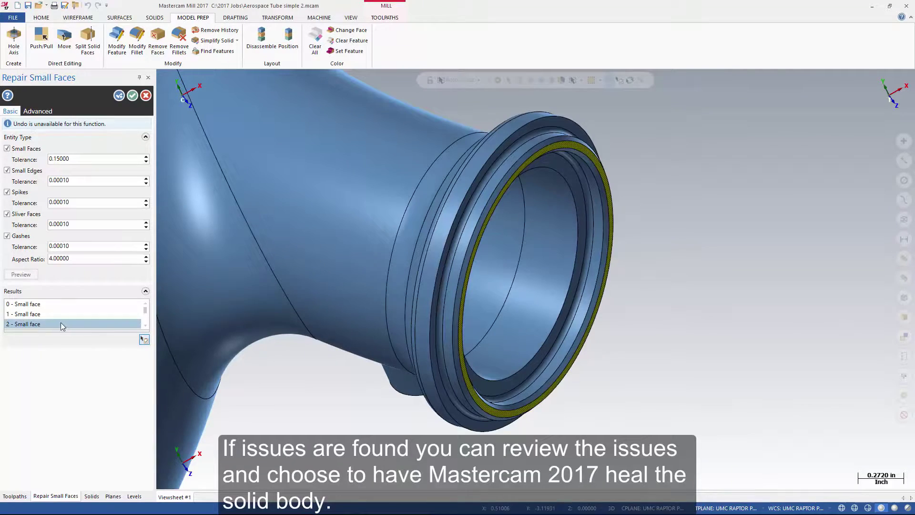
pyautogui.click(59, 314)
pyautogui.click(144, 340)
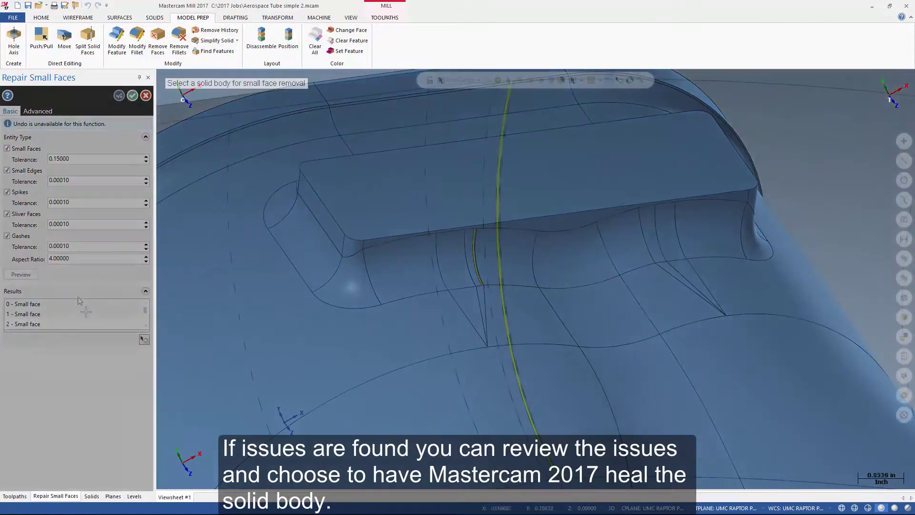
pyautogui.click(76, 313)
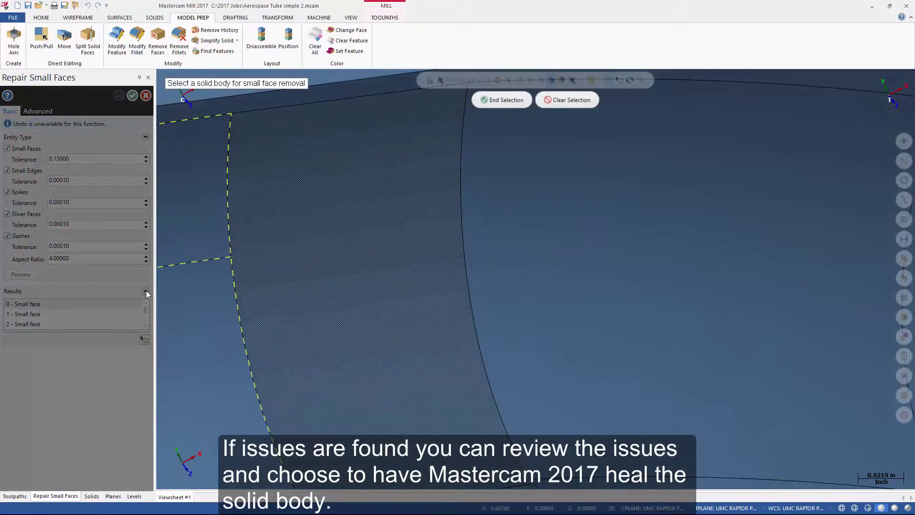
pyautogui.press('Escape')
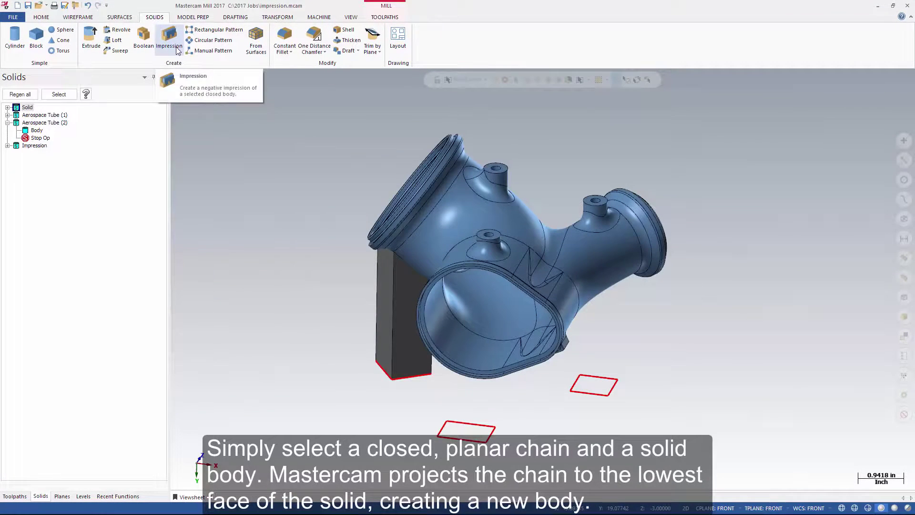
# - Create an impression block from the lower rectangle up to the aerospace tube
pyautogui.click(176, 50)
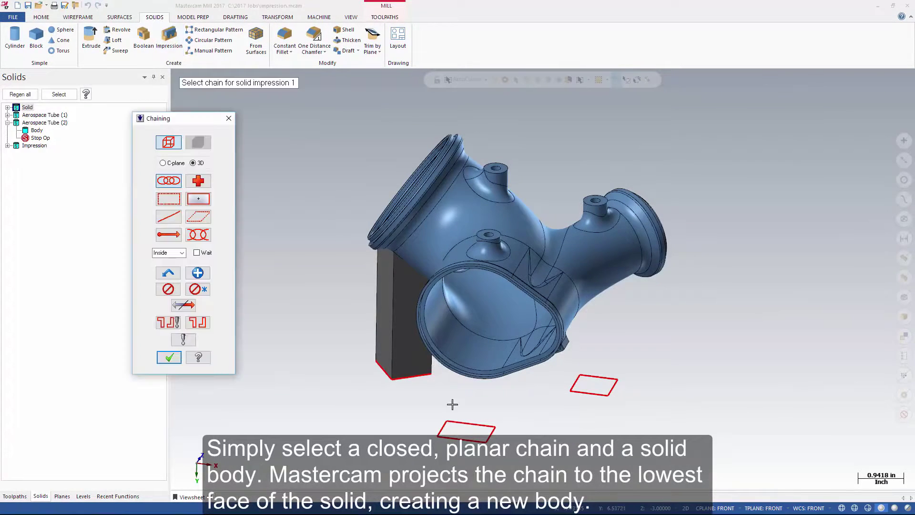
pyautogui.click(459, 419)
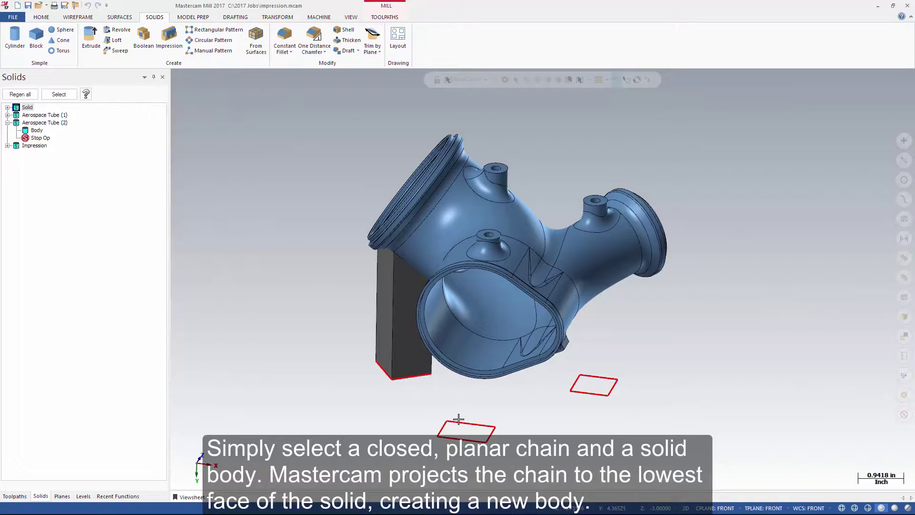
pyautogui.click(487, 245)
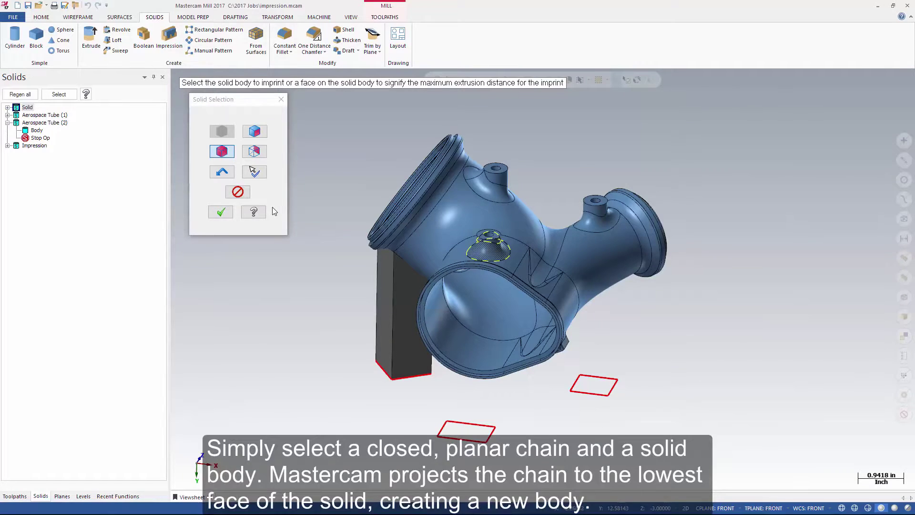
pyautogui.click(221, 212)
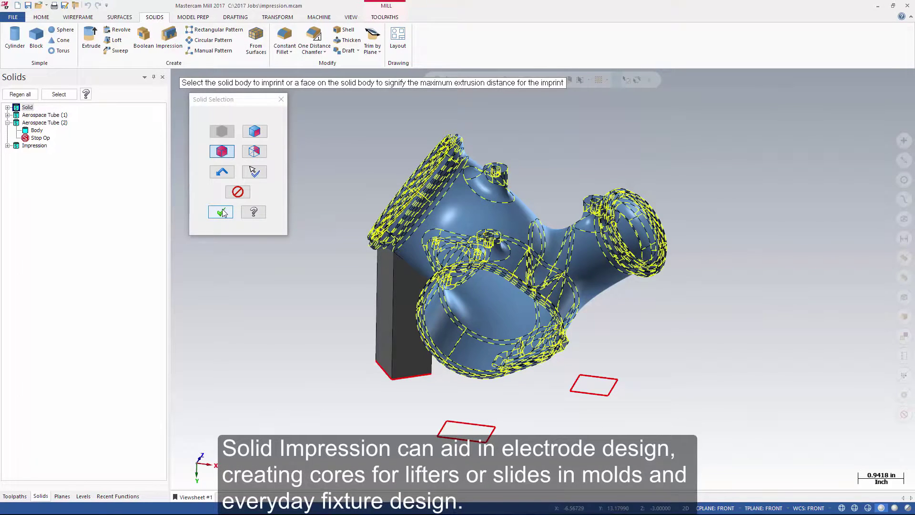
pyautogui.click(221, 212)
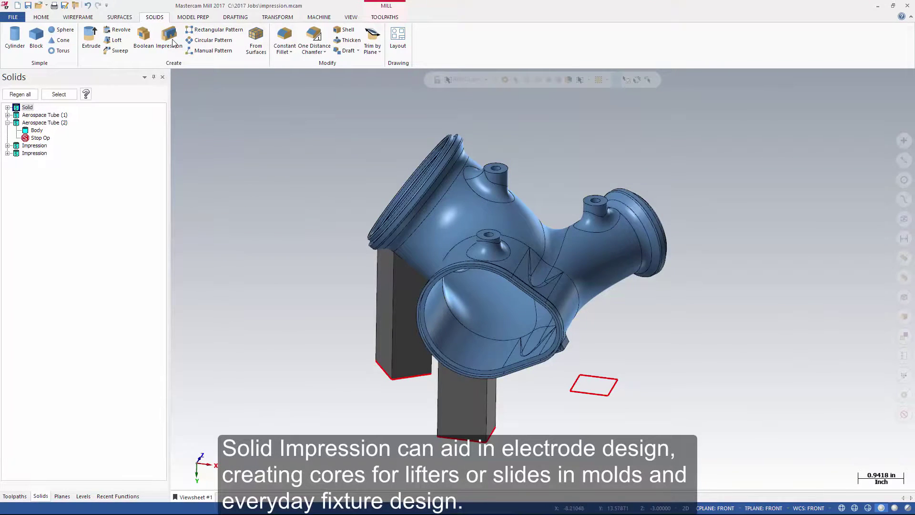
# - Create the third support block from the right rectangle against the tube
pyautogui.click(592, 377)
pyautogui.click(170, 370)
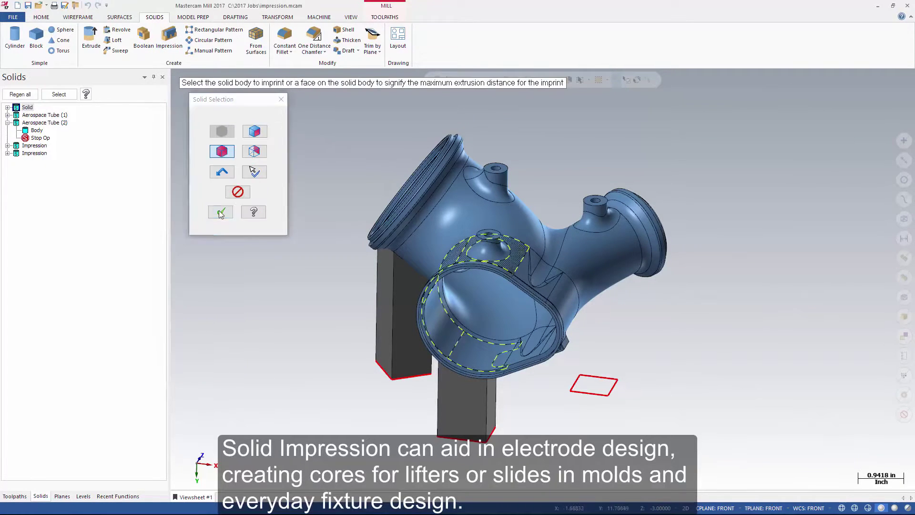
pyautogui.click(477, 305)
pyautogui.click(220, 213)
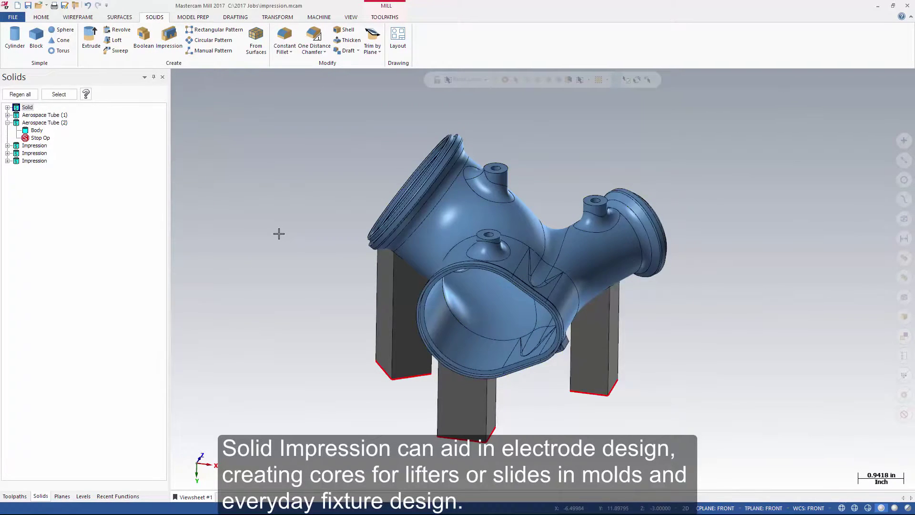